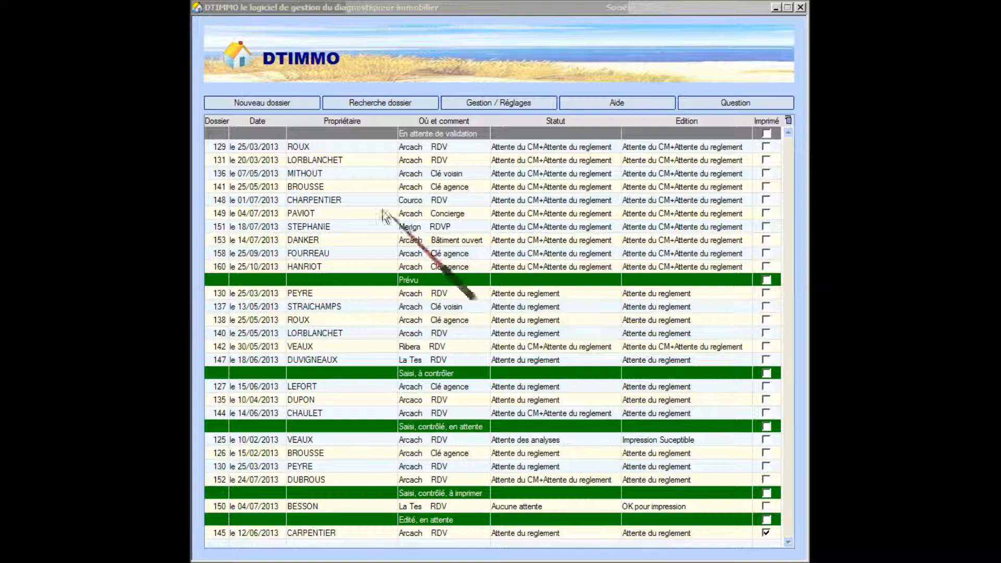
Create a new DTIMMO diagnostic file, opening a blank Fiche Dossier in Devis state.
click(268, 101)
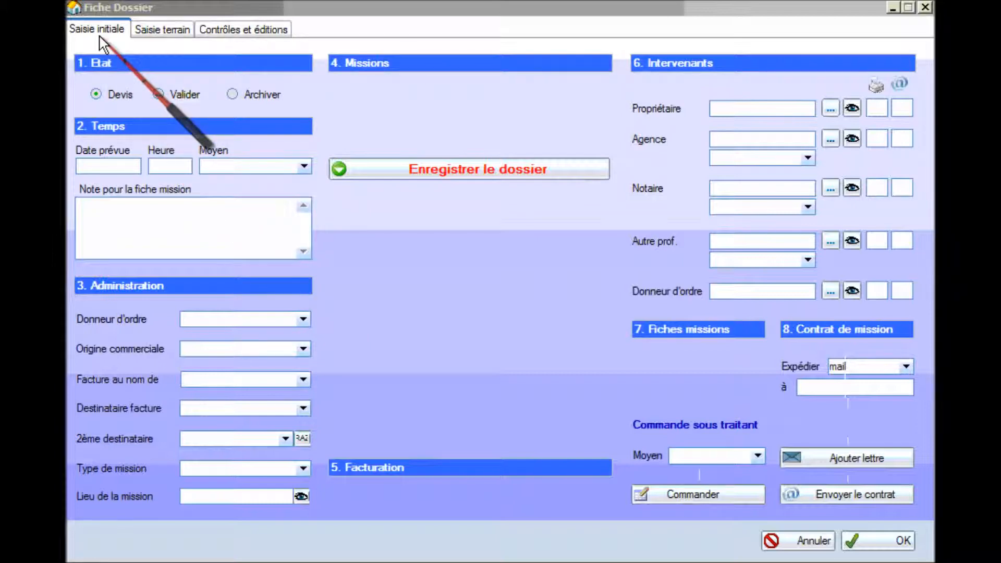
click(153, 29)
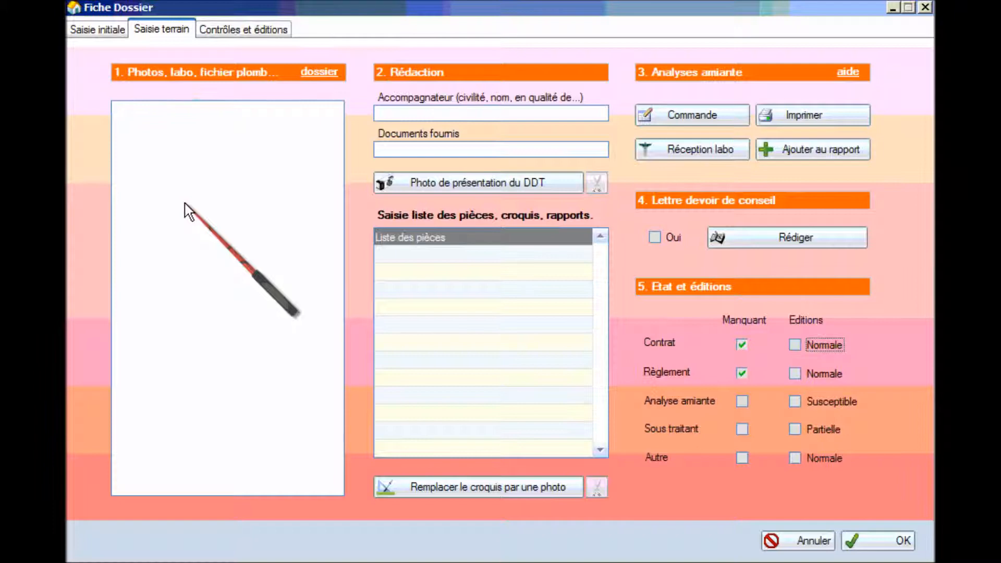
click(243, 29)
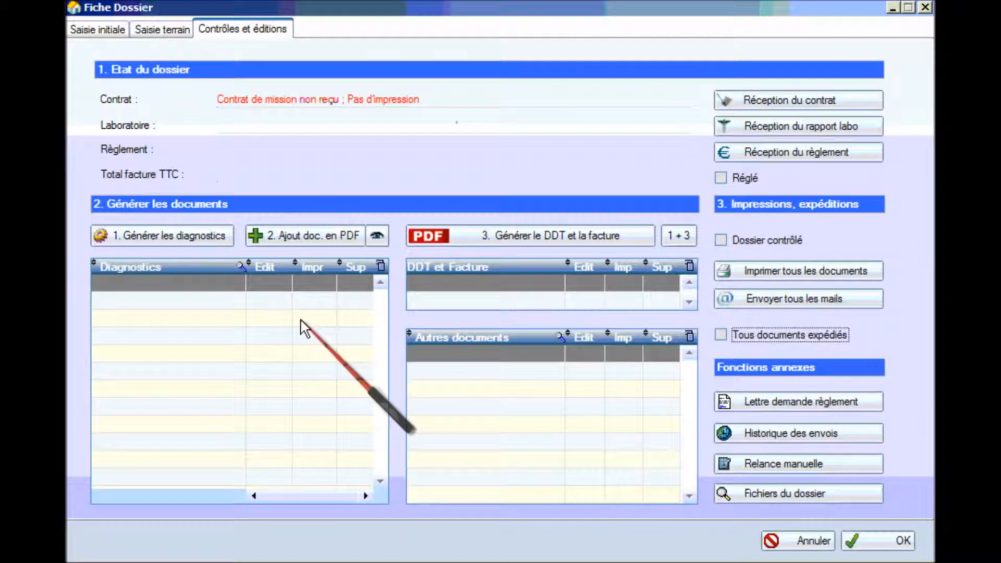
click(107, 31)
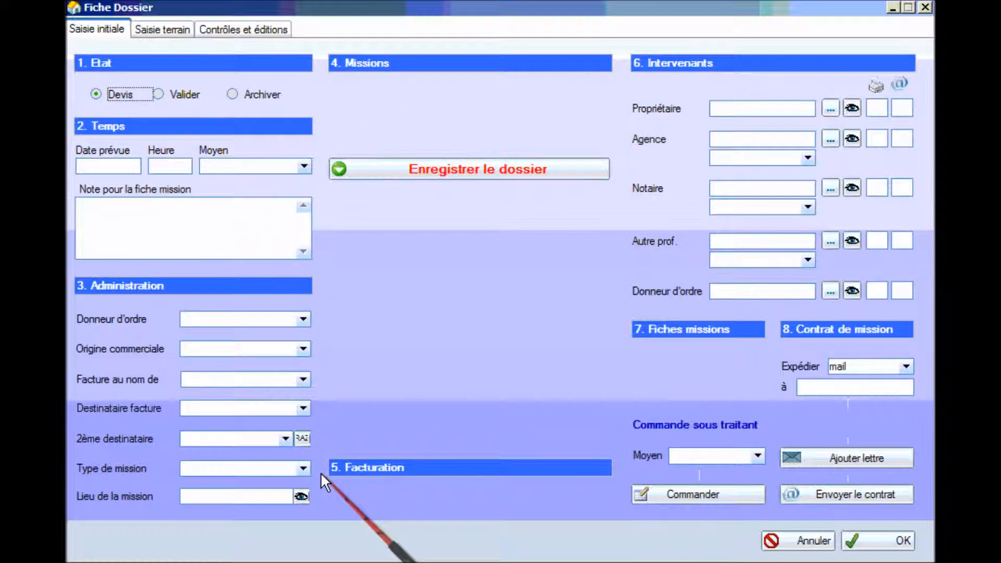
Plan the visit for 09/10/2013 at 15:00 with access via Clé agence.
click(123, 167)
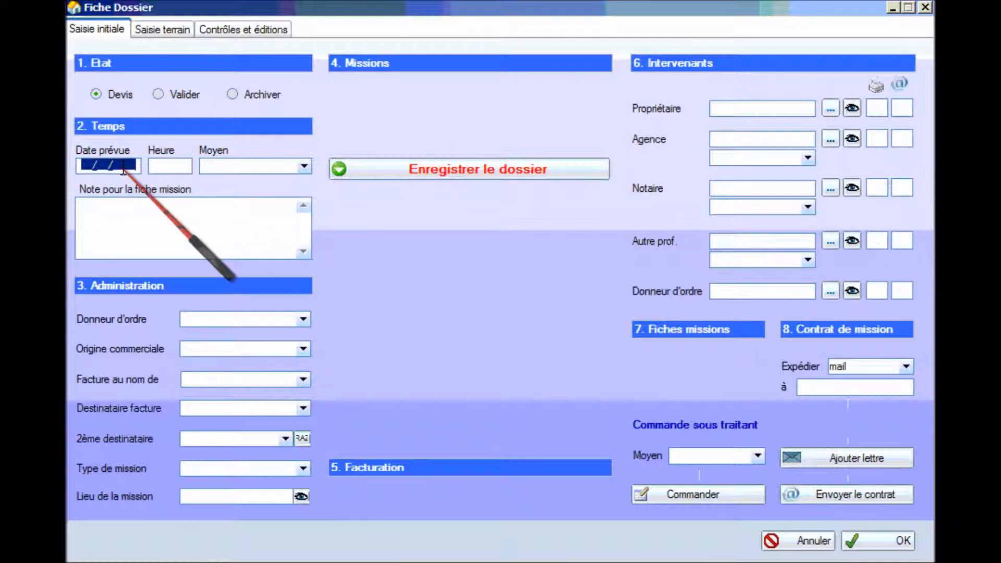
text(09)
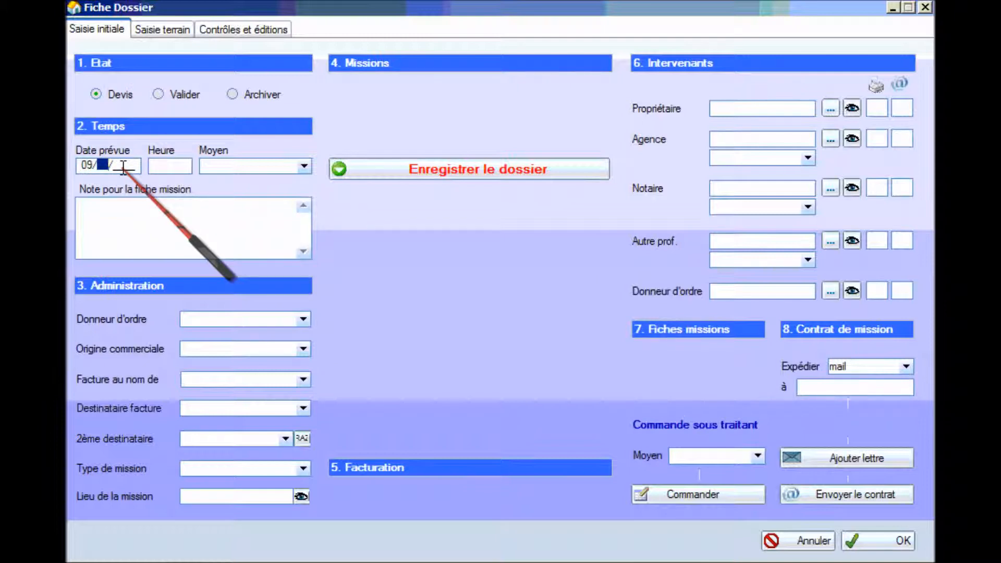
text(102013)
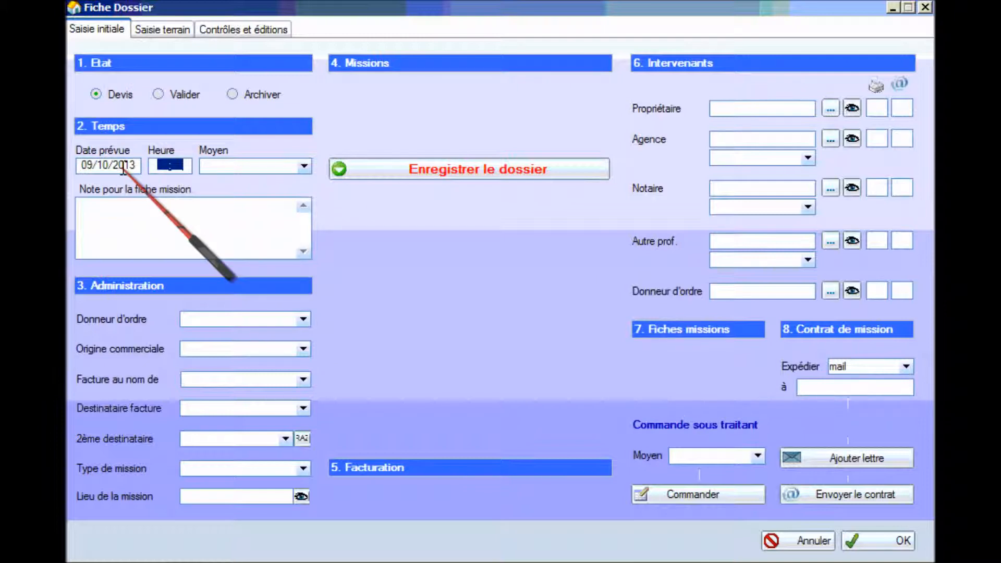
text(15)
click(304, 165)
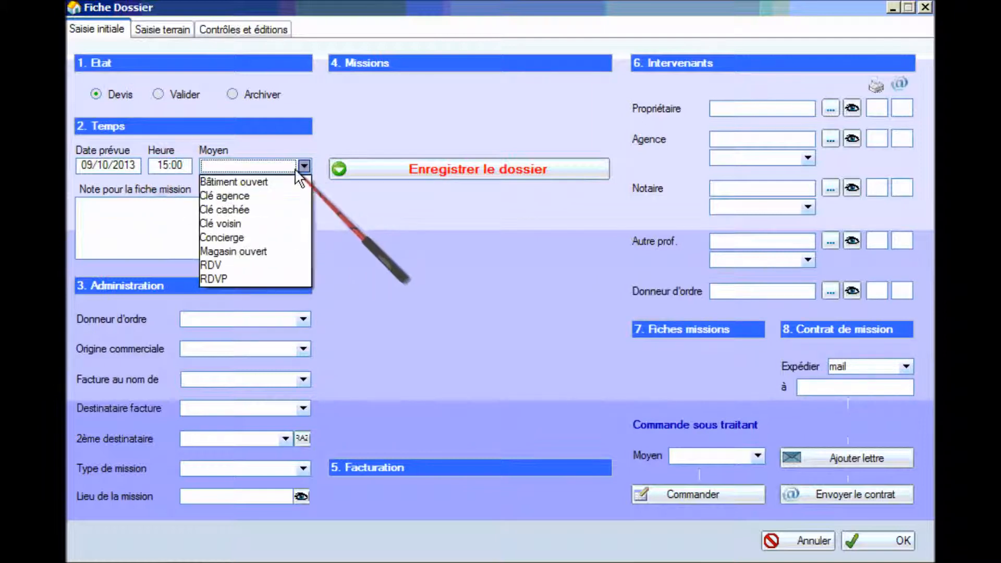
click(282, 196)
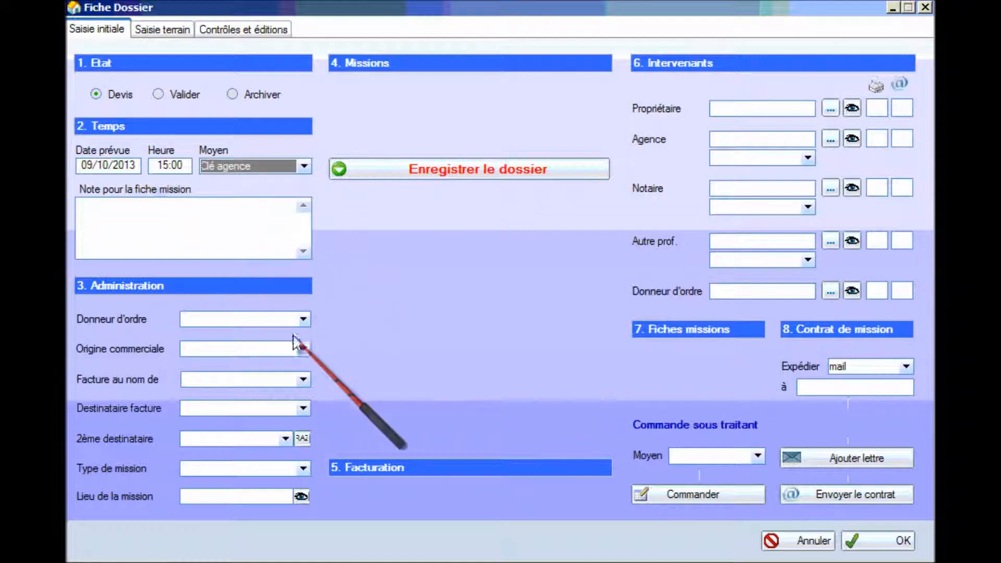
click(302, 319)
Set propriétaire as the order giver and Agence as the commercial origin.
click(303, 424)
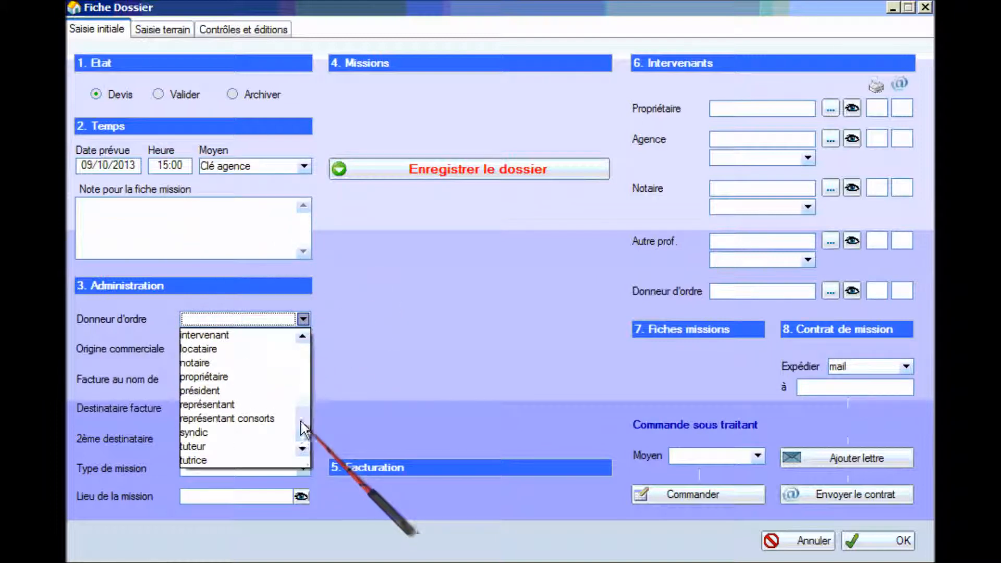
click(276, 377)
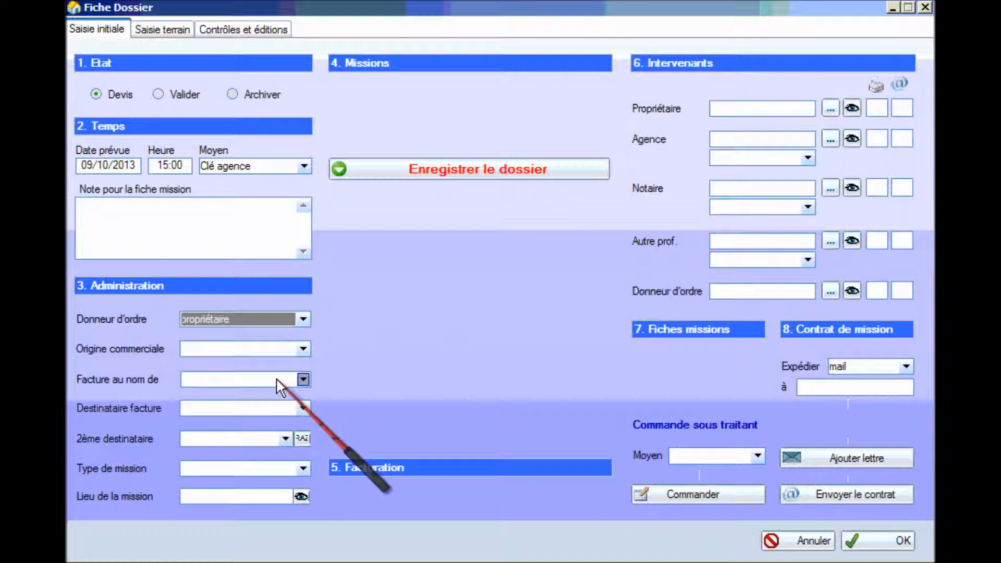
click(302, 349)
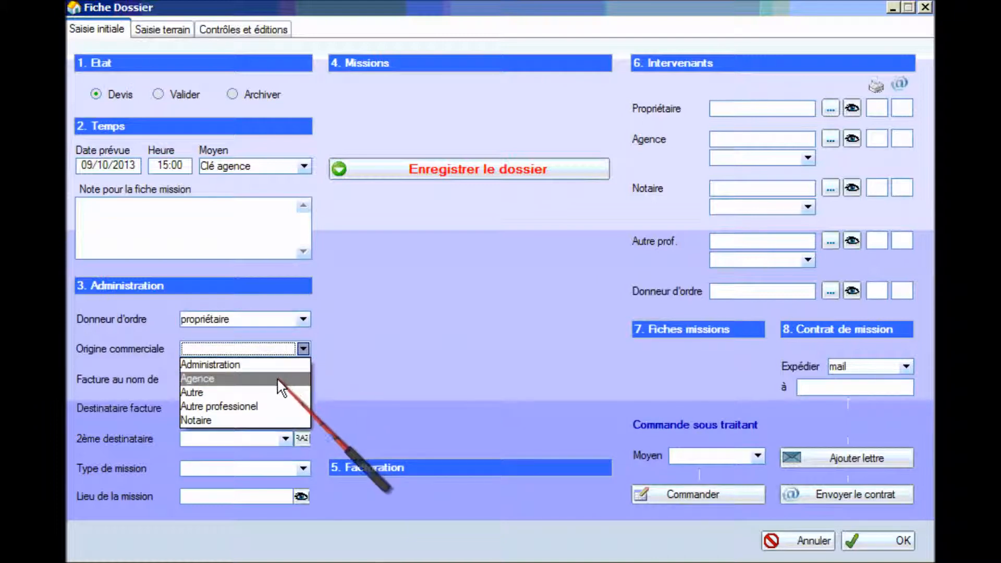
click(277, 378)
Address the invoice to the Propriétaire and set the mission type to Vente.
click(302, 379)
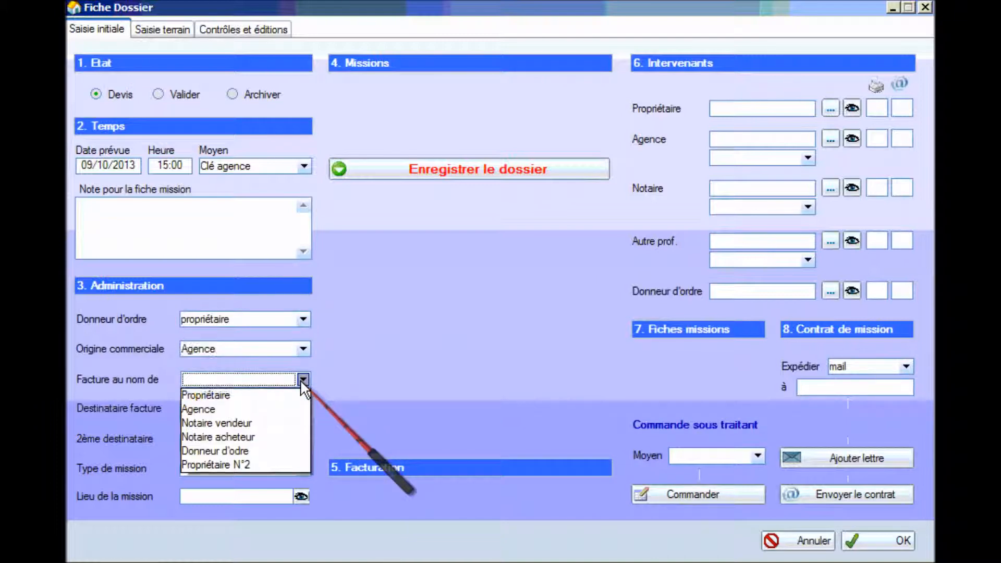
click(293, 395)
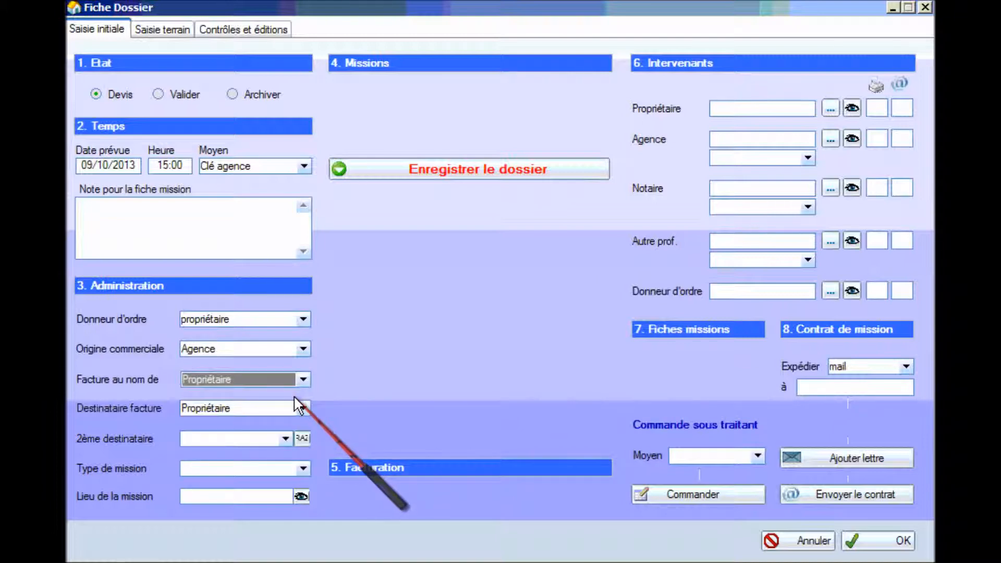
click(301, 469)
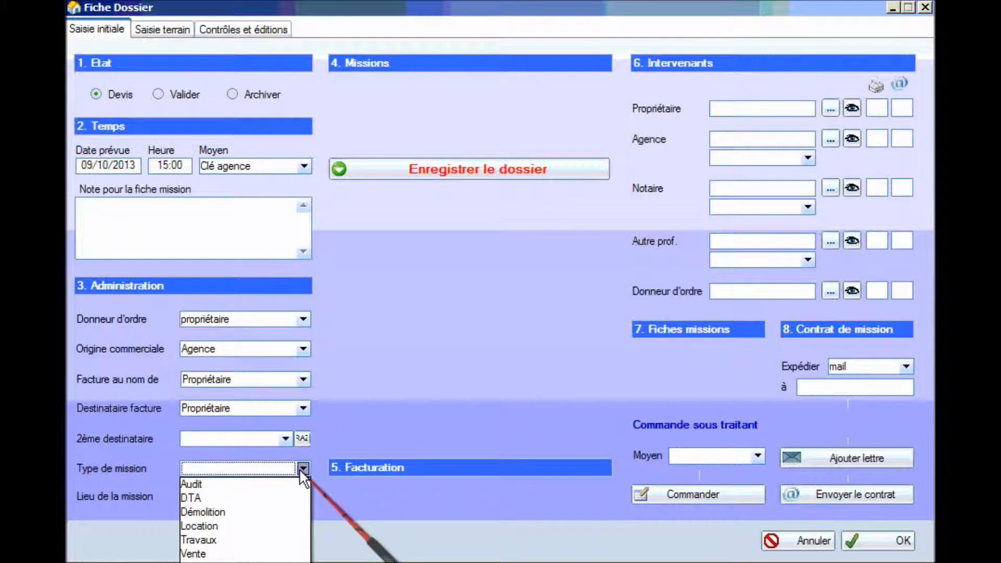
click(255, 553)
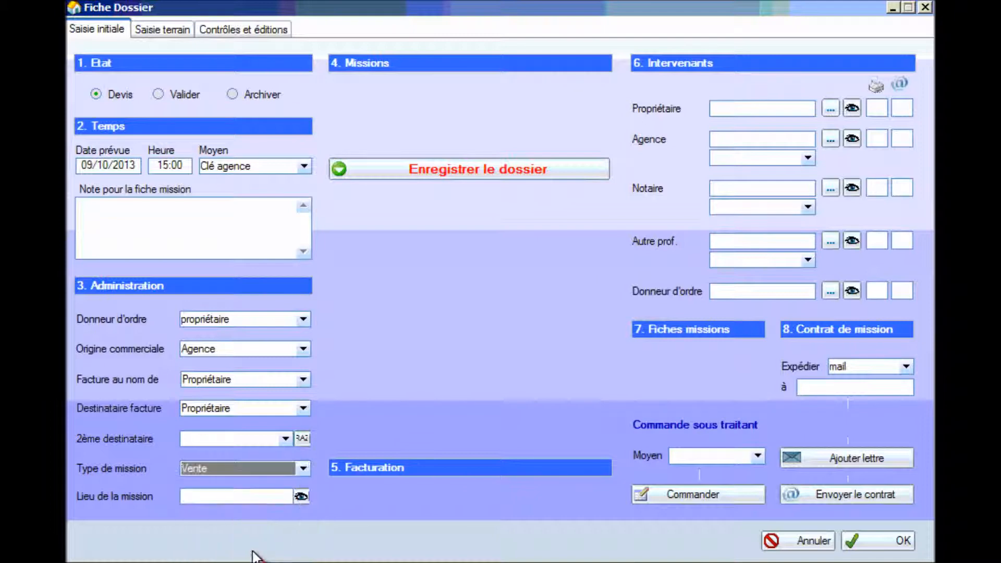
click(301, 497)
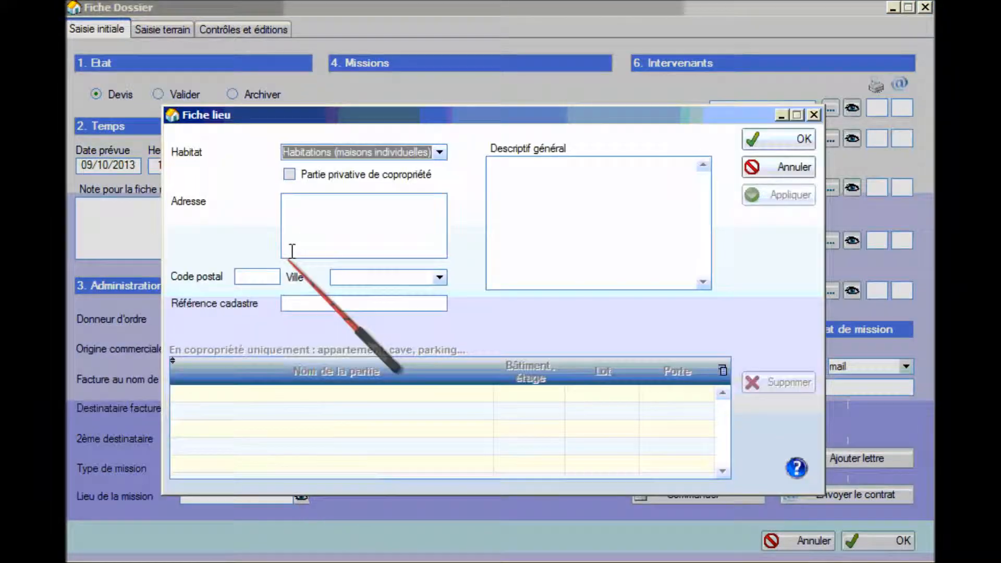
click(408, 201)
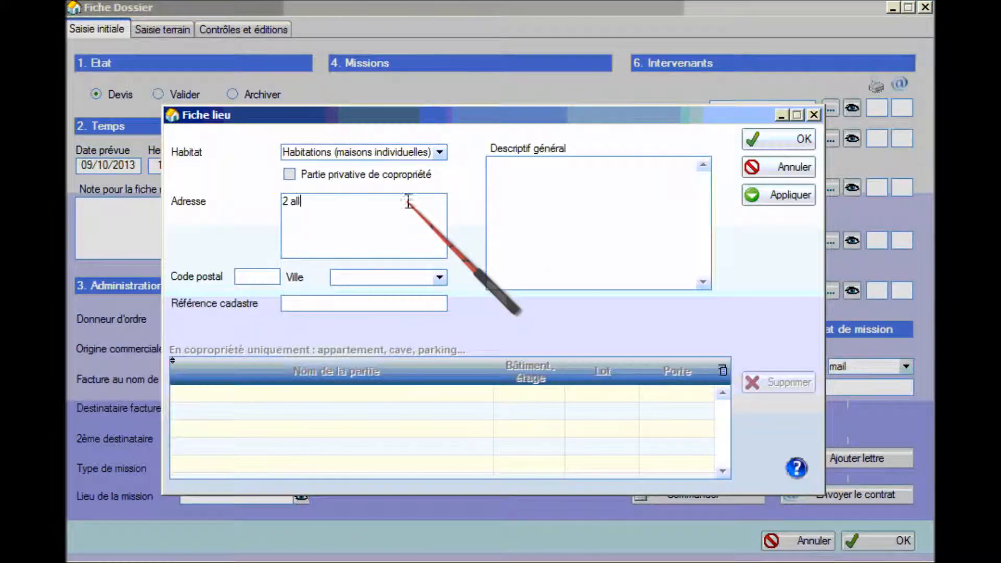
click(289, 175)
Enter postal code 33120 (Arcachon) and paste the house's general description with its 500 m² plot.
click(258, 275)
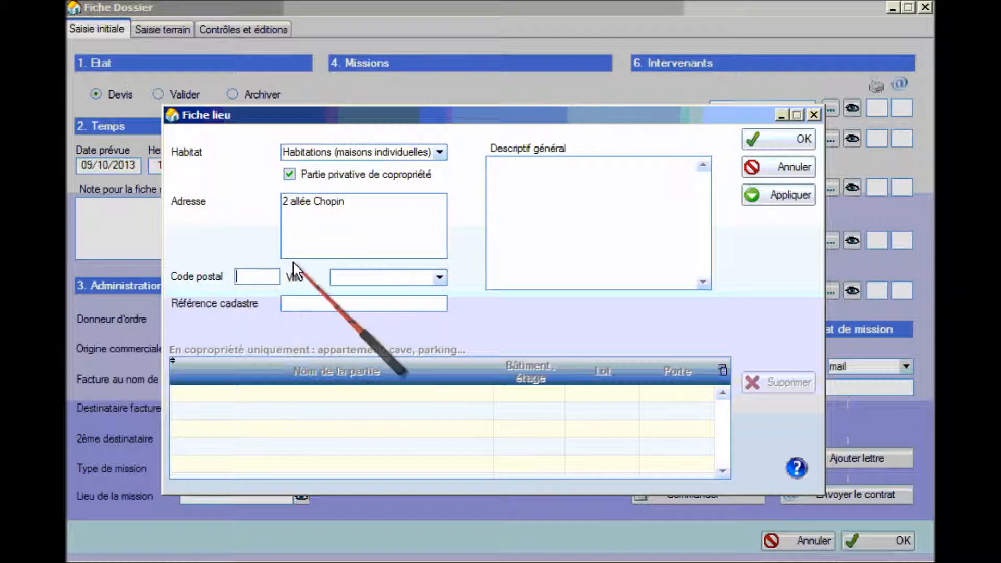
text(33120)
key(Tab)
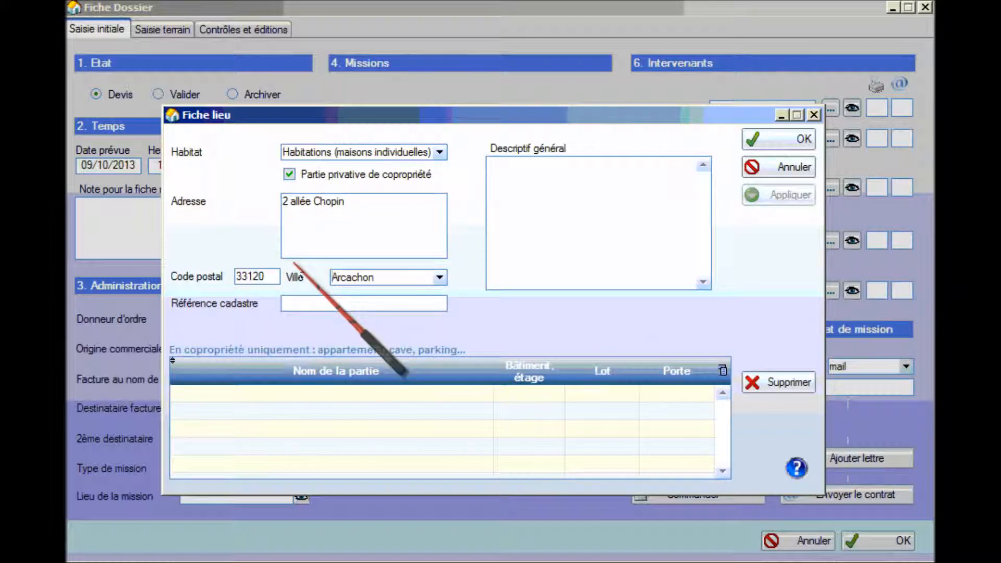
click(543, 174)
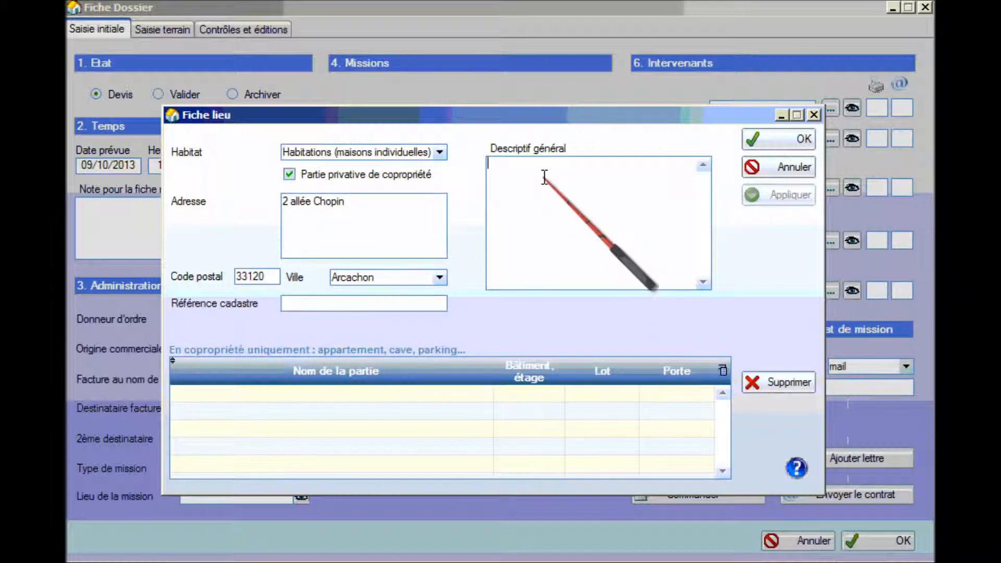
text(Sur un terrain de 500 m², une maison d'habitation de plein pied en copropriété d'environ 50 m² bâtie en 1949.)
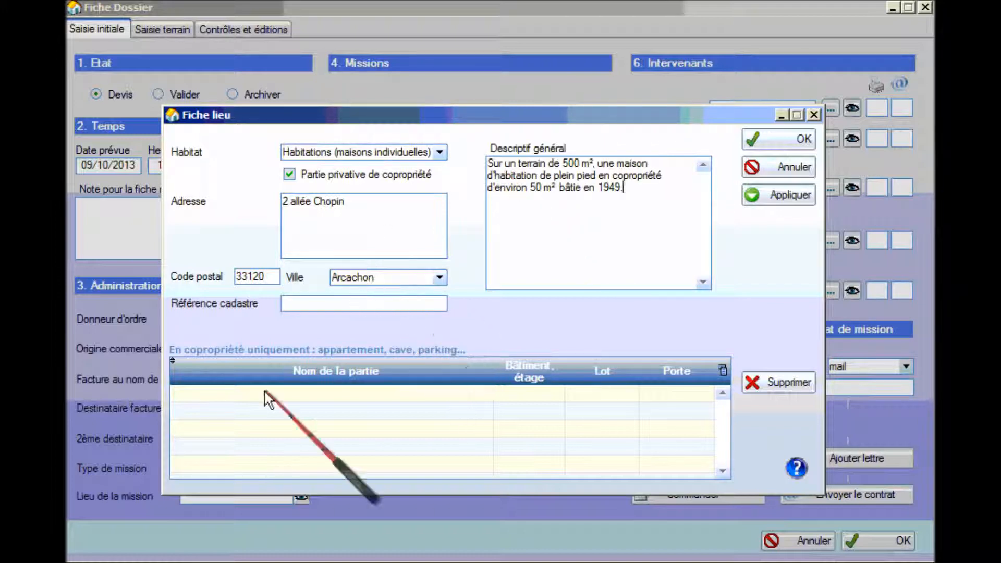
Enter cadastral reference AB56 and give the Maison part lot number 10.
click(334, 304)
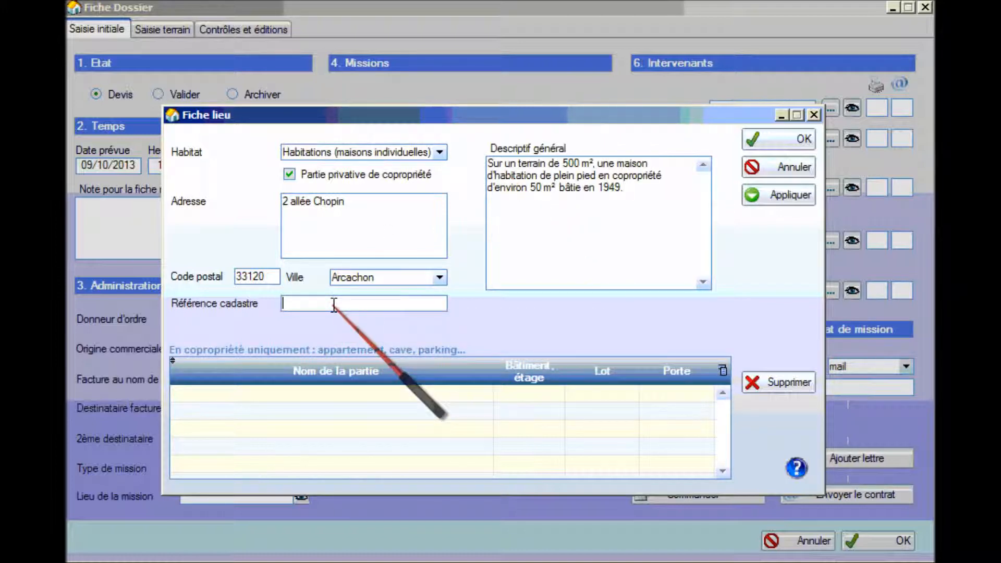
text(AB56)
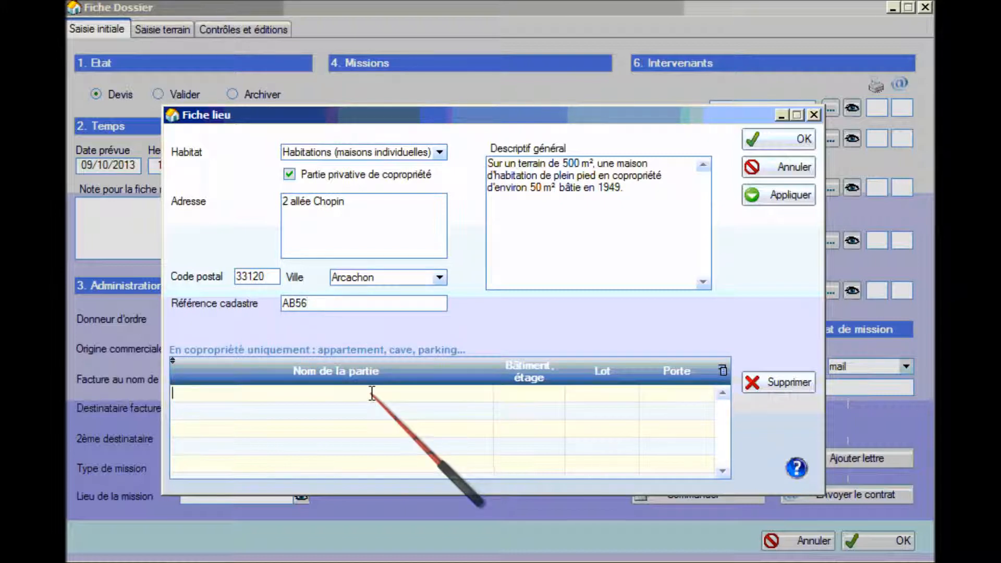
text(Maison)
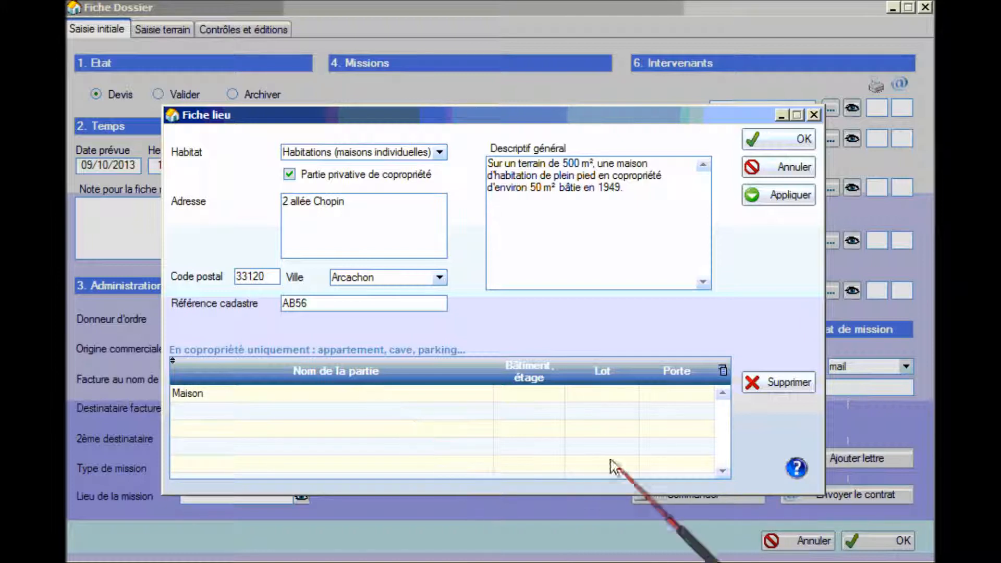
click(610, 395)
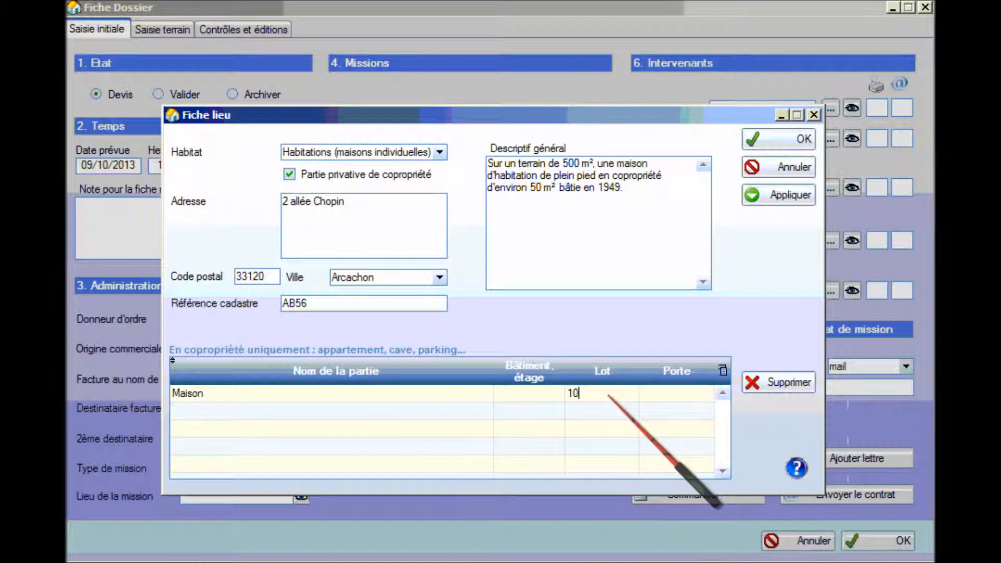
Close the location sheet and select Termite, Carrez, Amiante vente, DPE, ERNT, CREP, Gaz and Électricité missions.
click(790, 137)
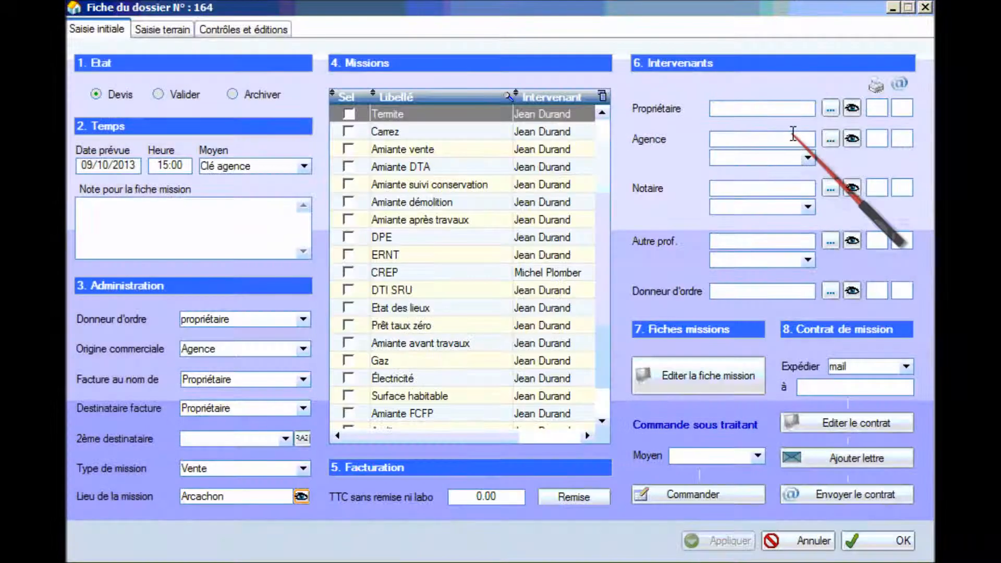
click(349, 114)
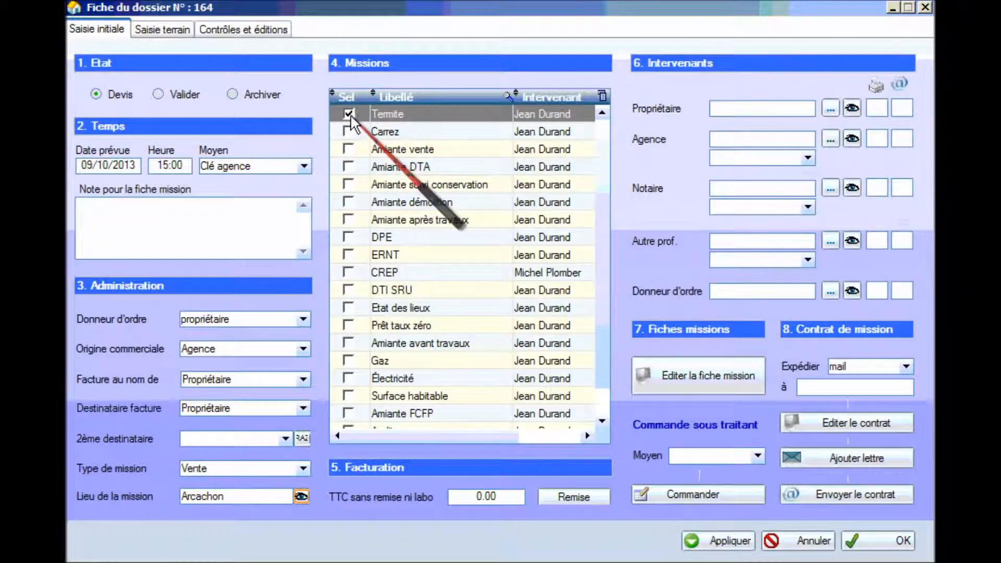
click(349, 132)
click(349, 148)
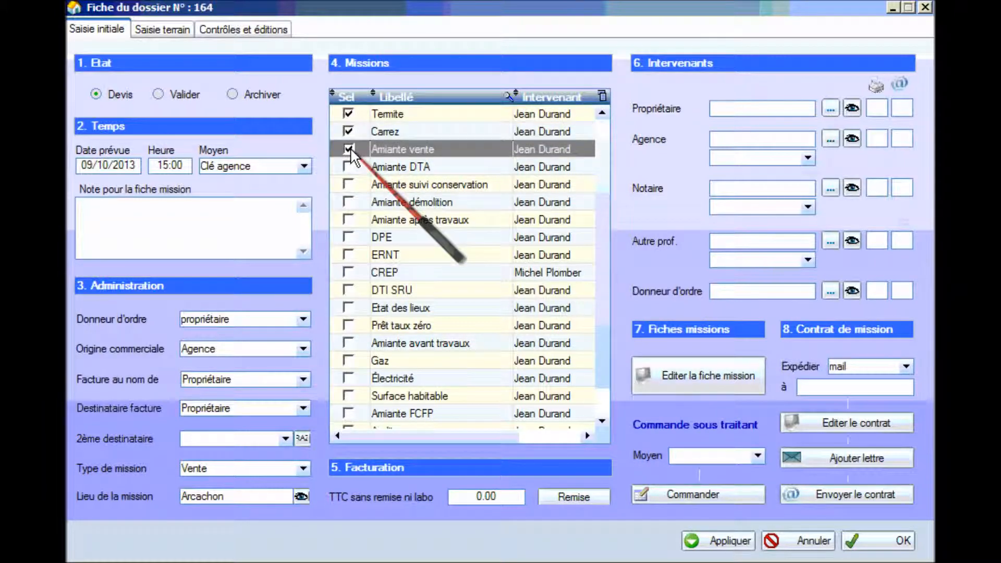
click(348, 238)
click(349, 255)
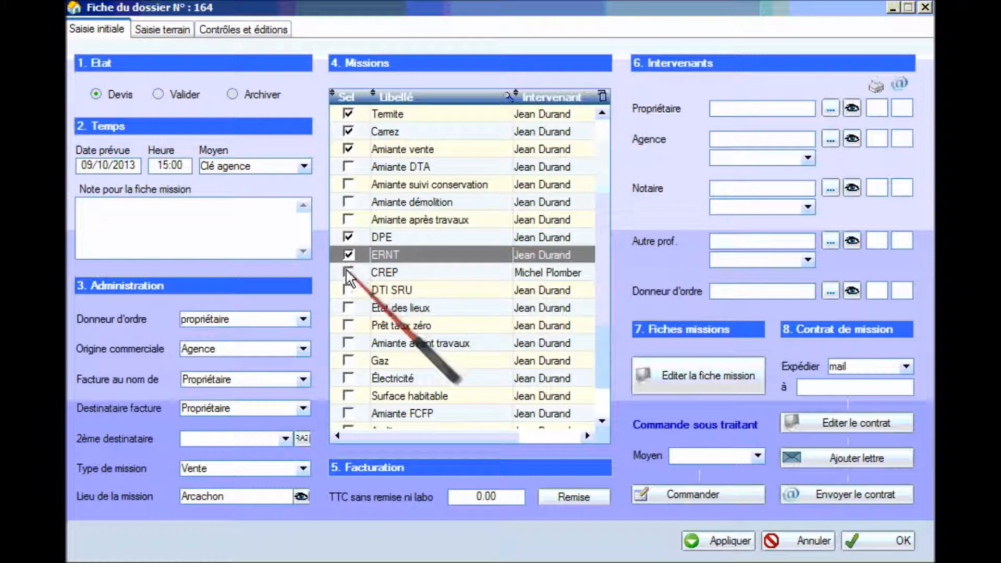
click(349, 272)
click(349, 360)
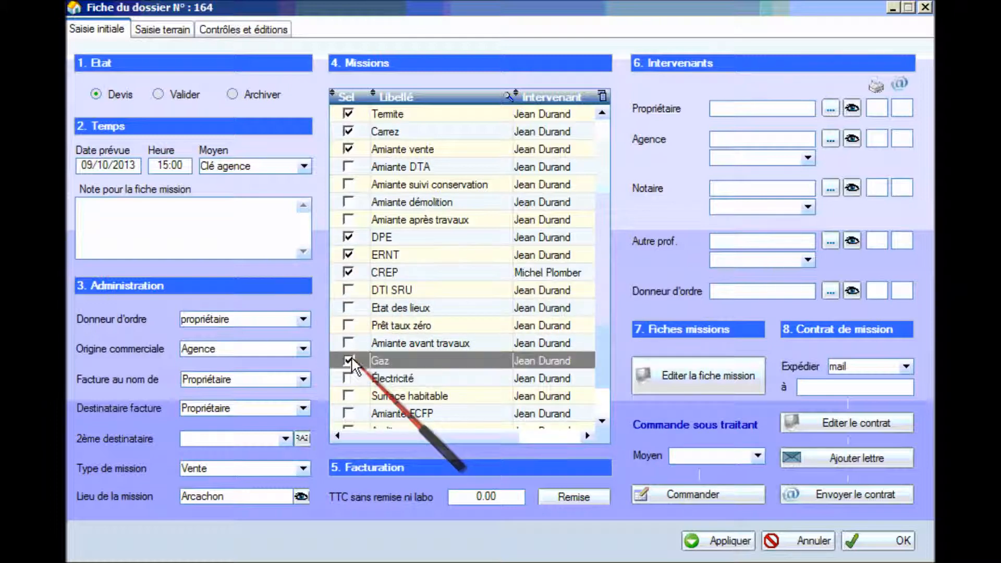
click(350, 377)
click(485, 497)
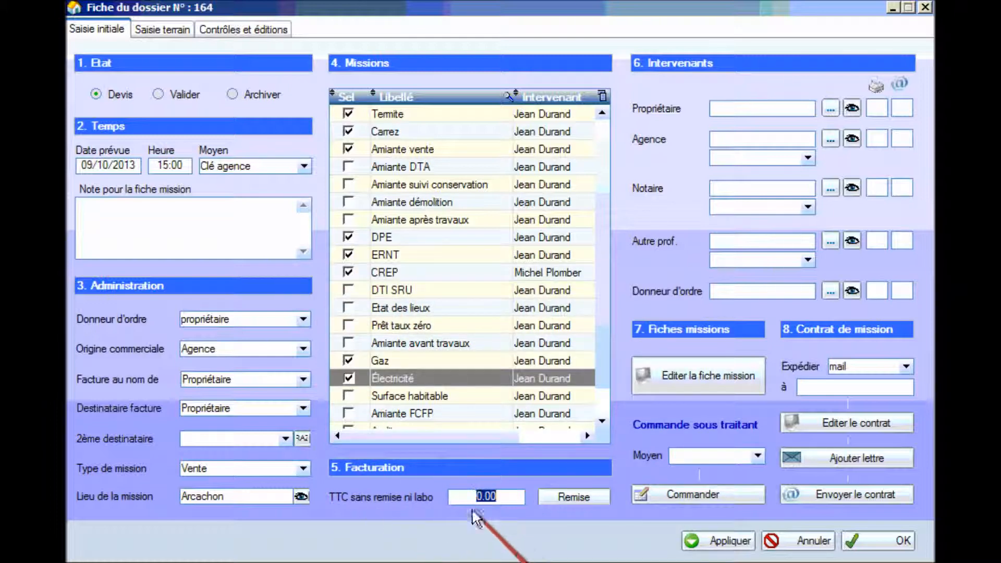
Enter 600 TTC before discount and a 50 € TTC invoice discount, accepting the changes.
text(6)
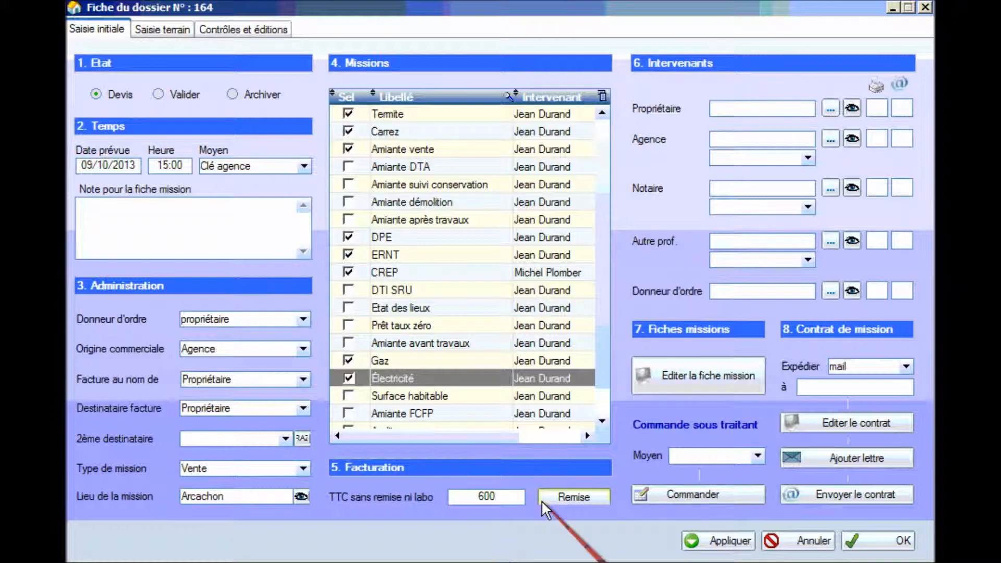
click(566, 502)
click(592, 202)
text(50)
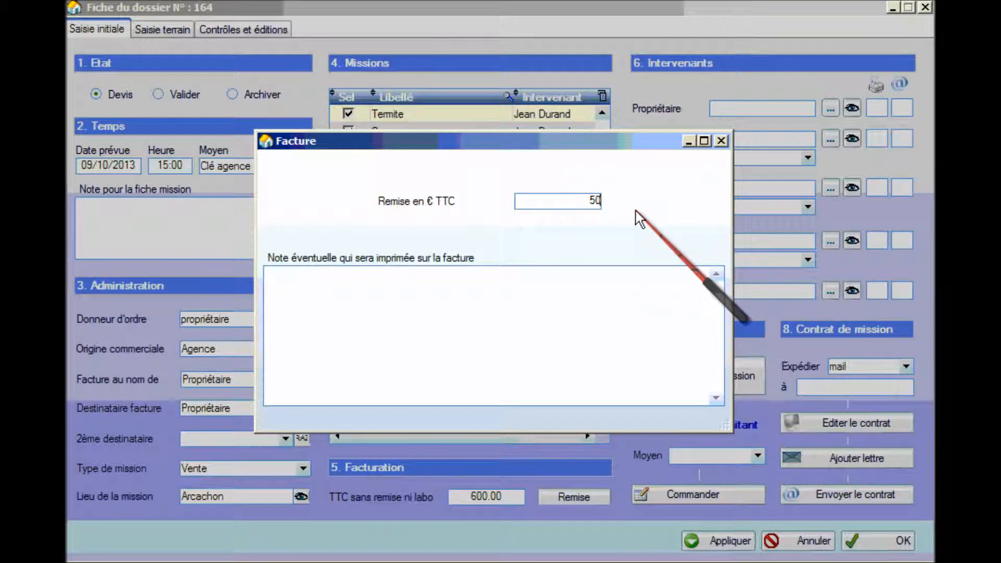
click(722, 141)
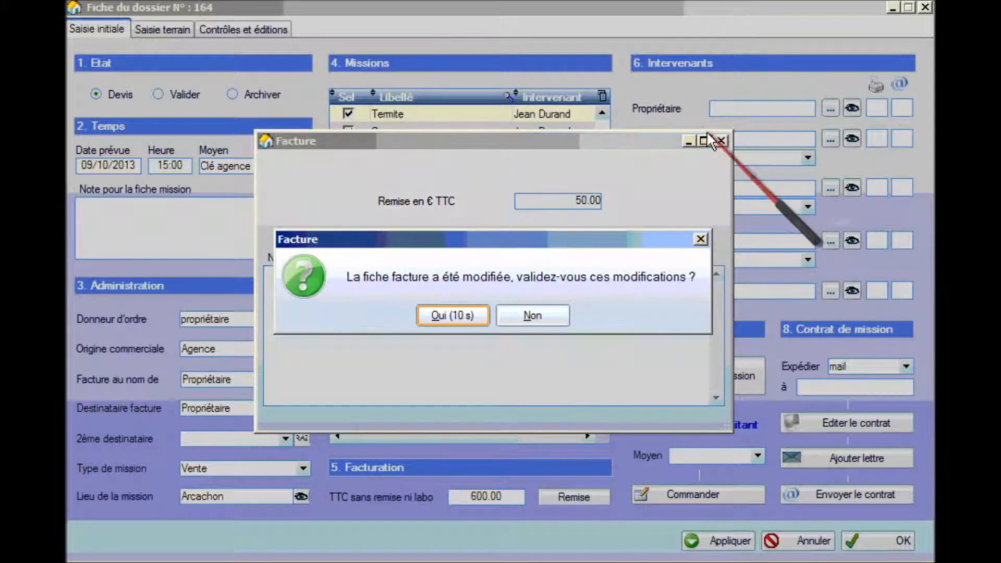
click(449, 312)
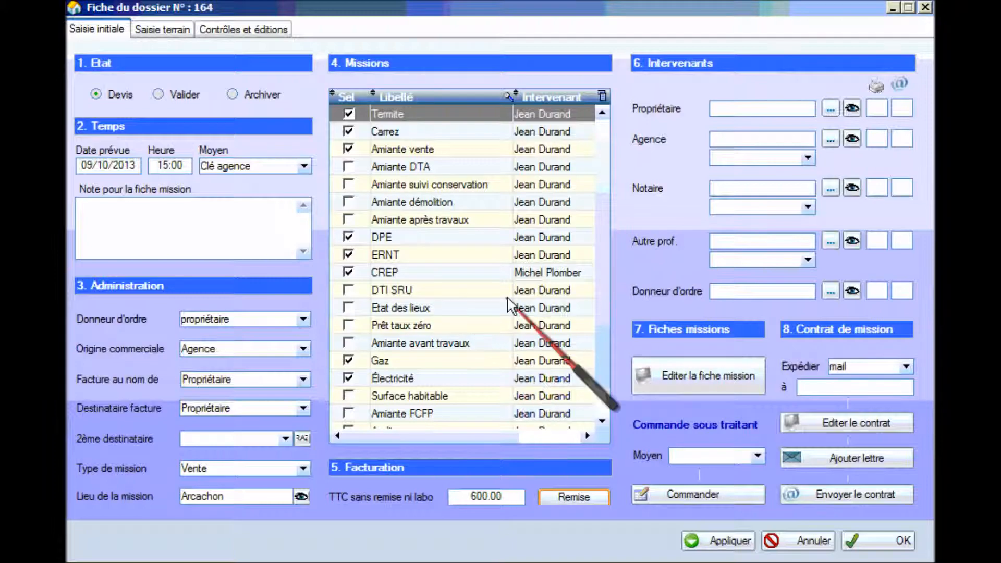
Create an owner client titled M. living at the mission address and save it as Propriétaire.
click(853, 107)
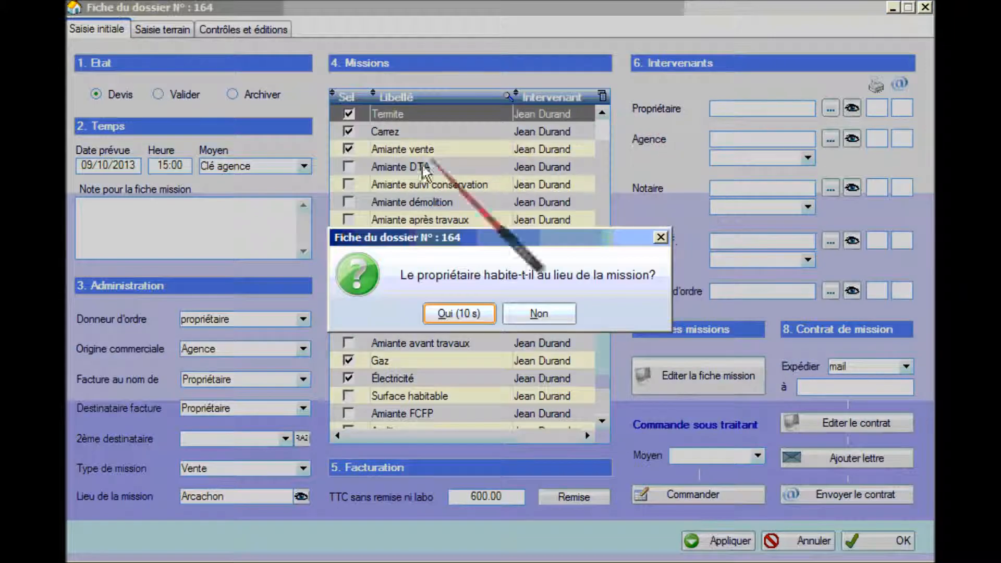
click(458, 312)
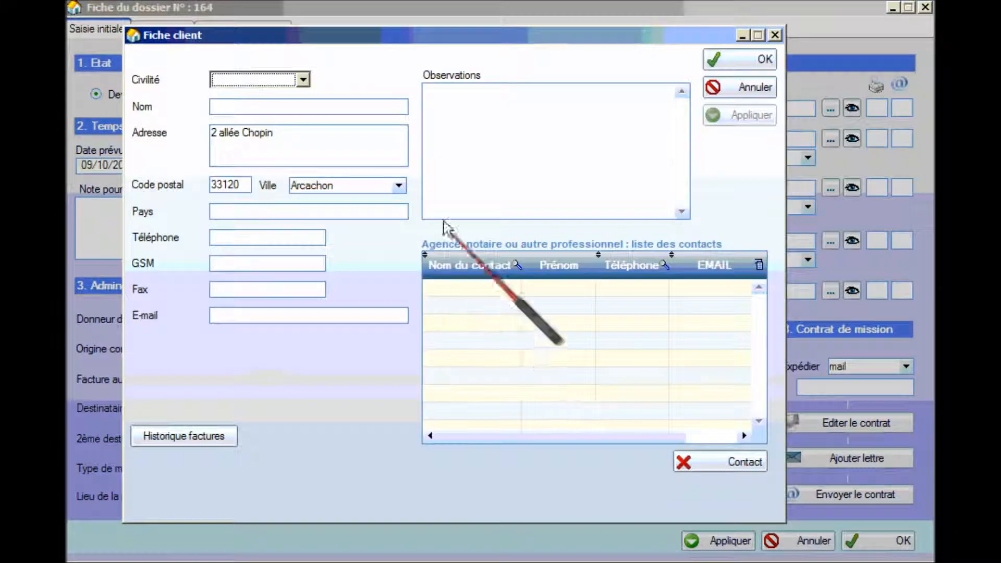
click(303, 80)
scroll(297, 141, down, 2)
click(286, 108)
click(286, 108)
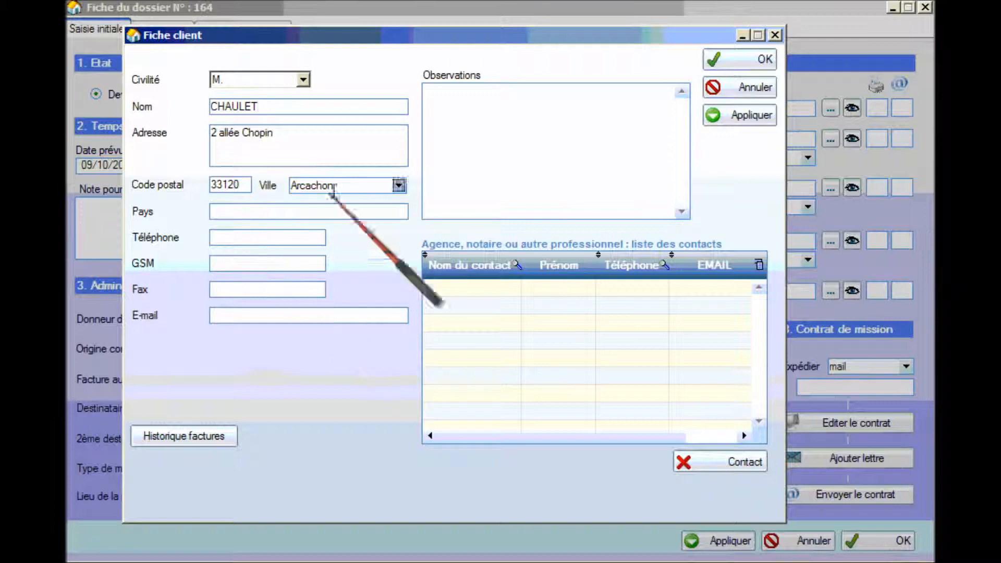
click(761, 61)
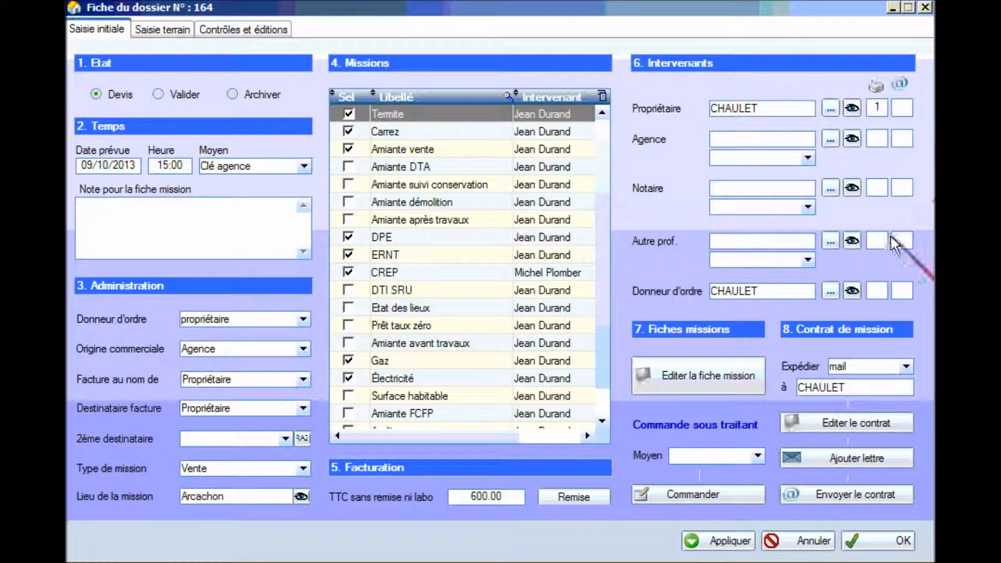
Assign agency du Casino with its first contact and 1 e-mail copy.
click(830, 138)
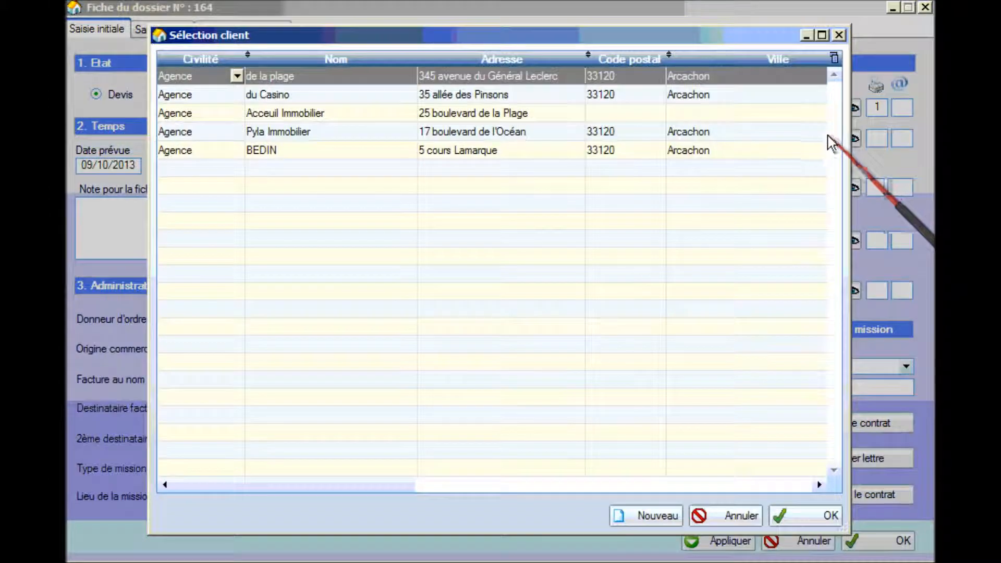
double_click(299, 96)
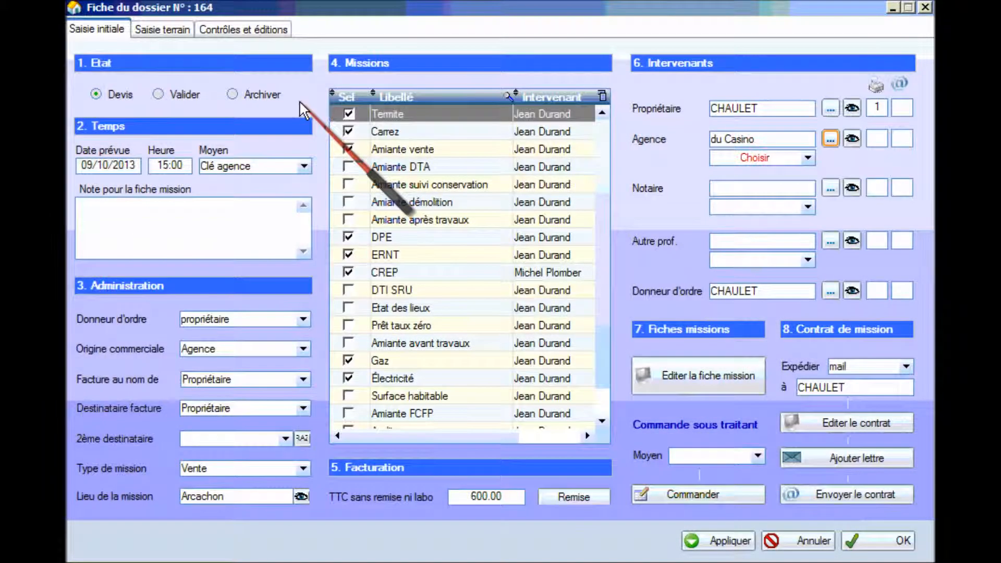
click(808, 157)
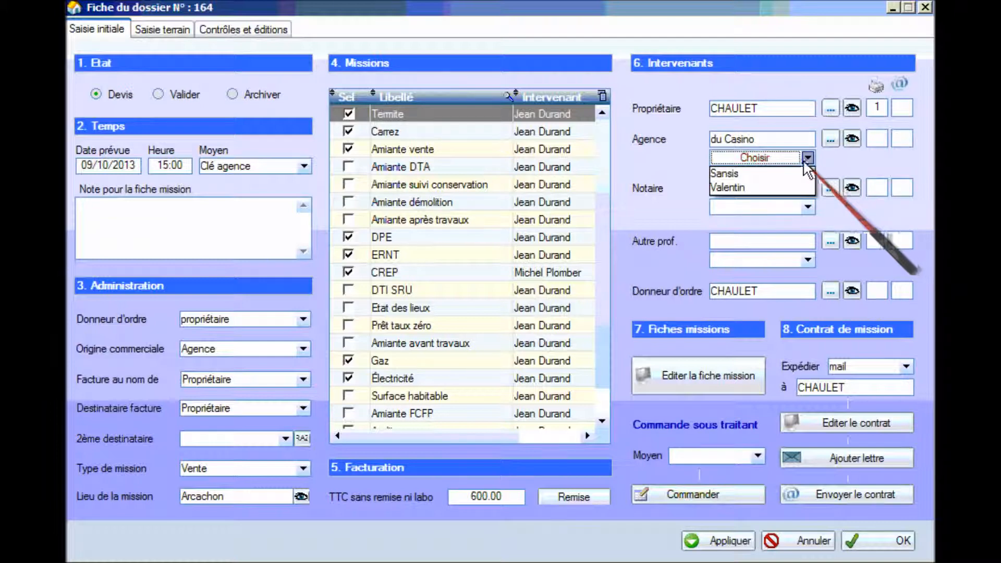
click(788, 173)
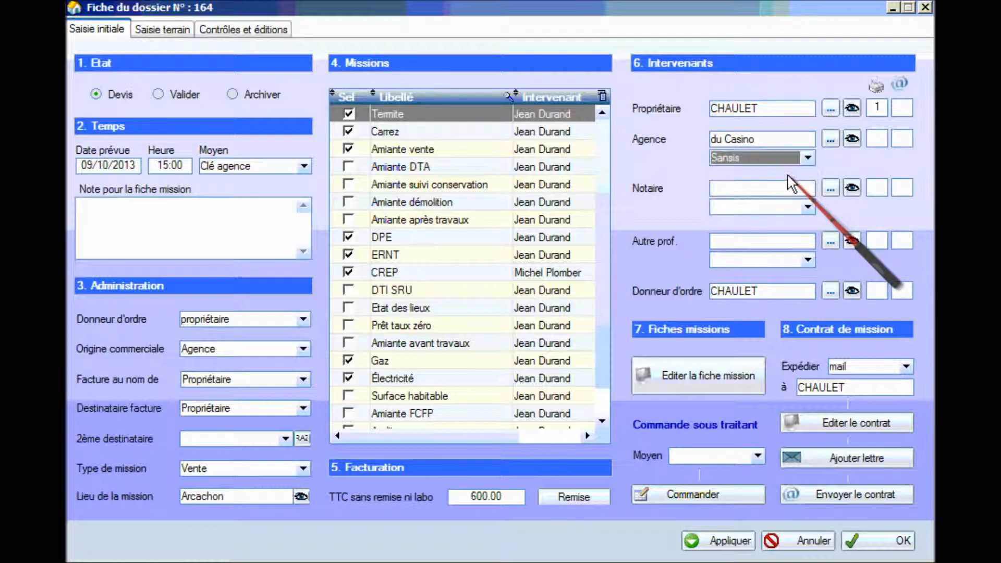
click(904, 138)
text(1)
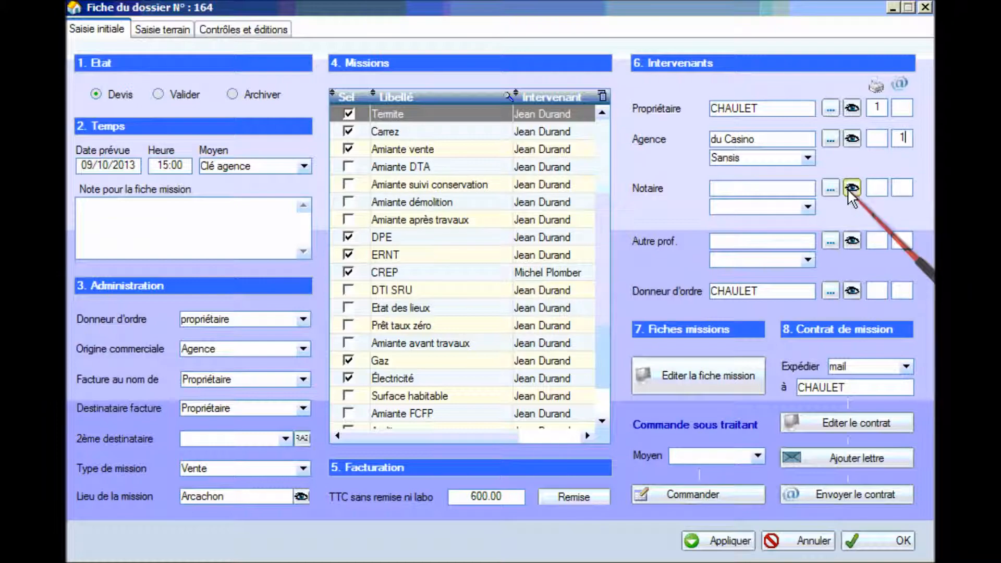
Assign the first Arcachon notary with its second contact and 1 e-mail copy, then generate the mission sheet.
click(830, 189)
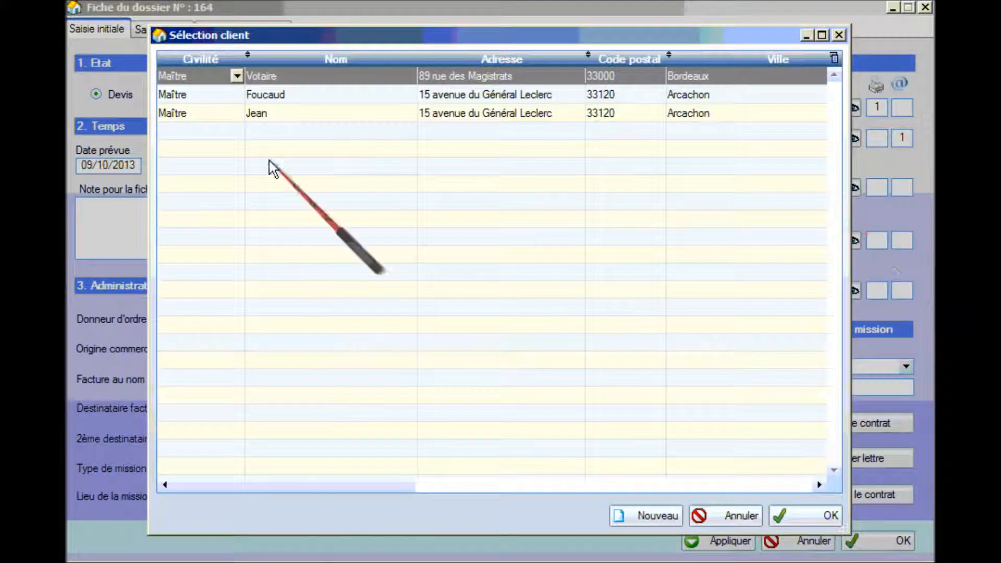
double_click(337, 95)
click(808, 207)
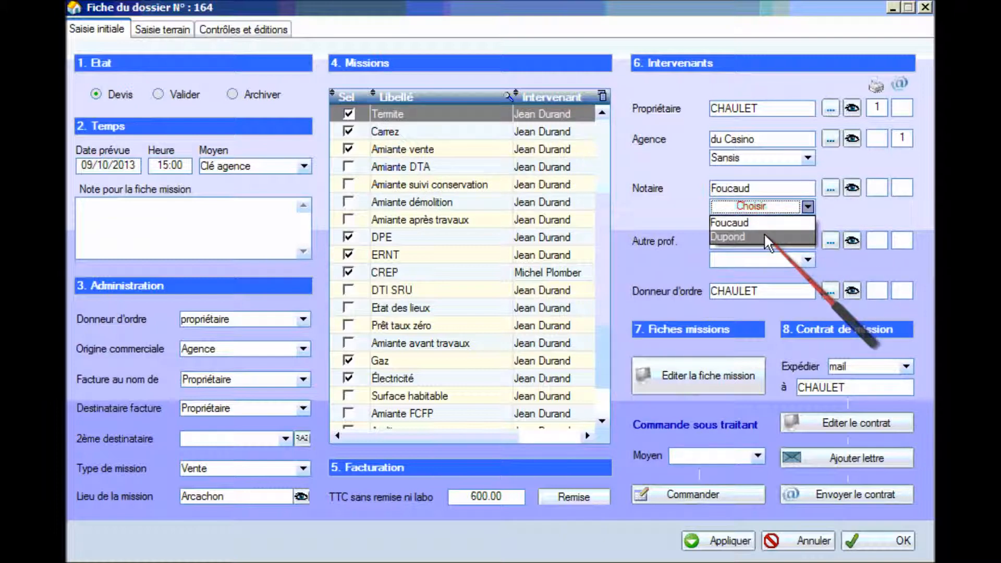
click(765, 236)
click(903, 188)
text(1)
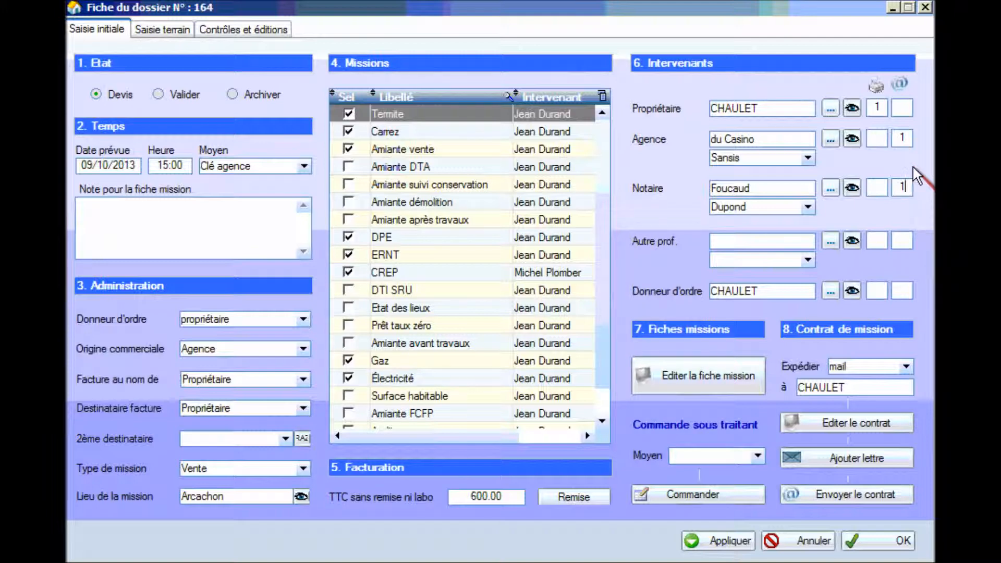
click(705, 373)
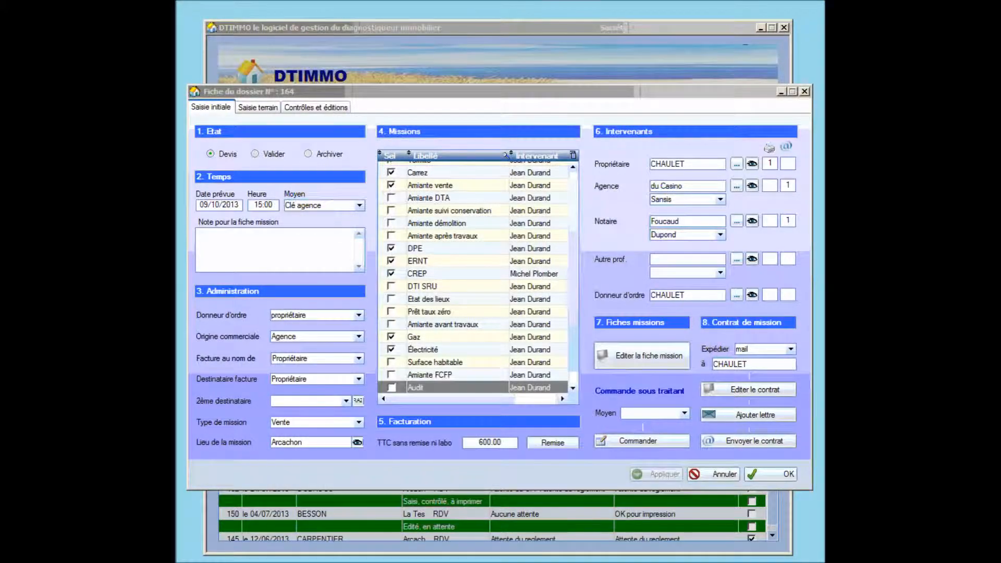
Generate contract CM_Dossier_164.odt and scroll through it to the 550 € TTC fees and signature.
click(761, 390)
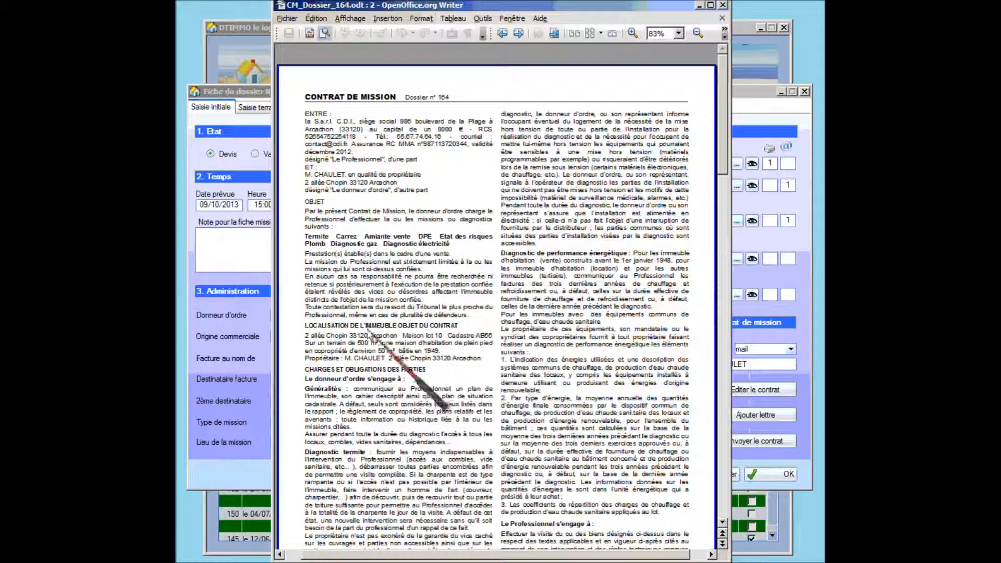
drag(721, 149, 721, 408)
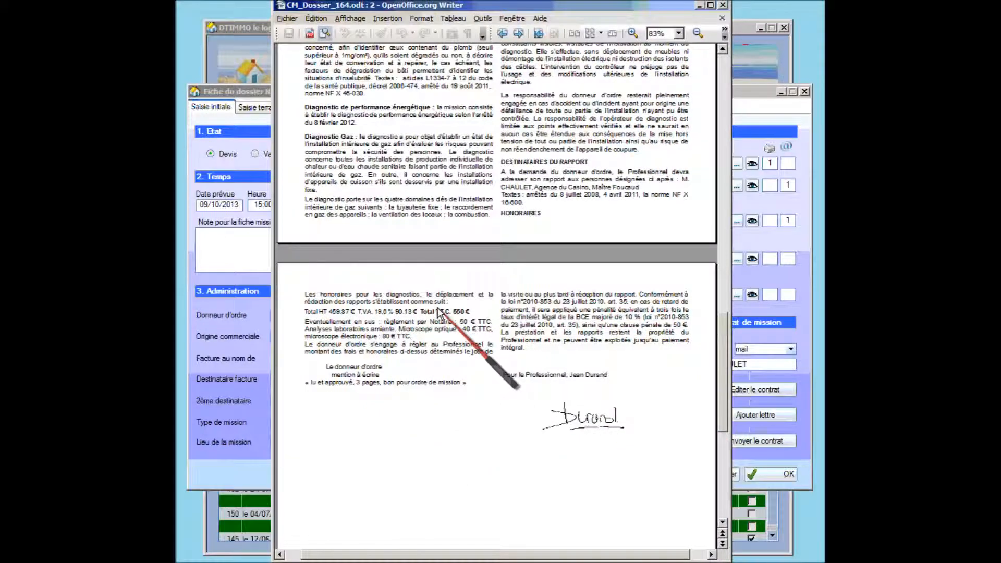
drag(718, 366, 733, 104)
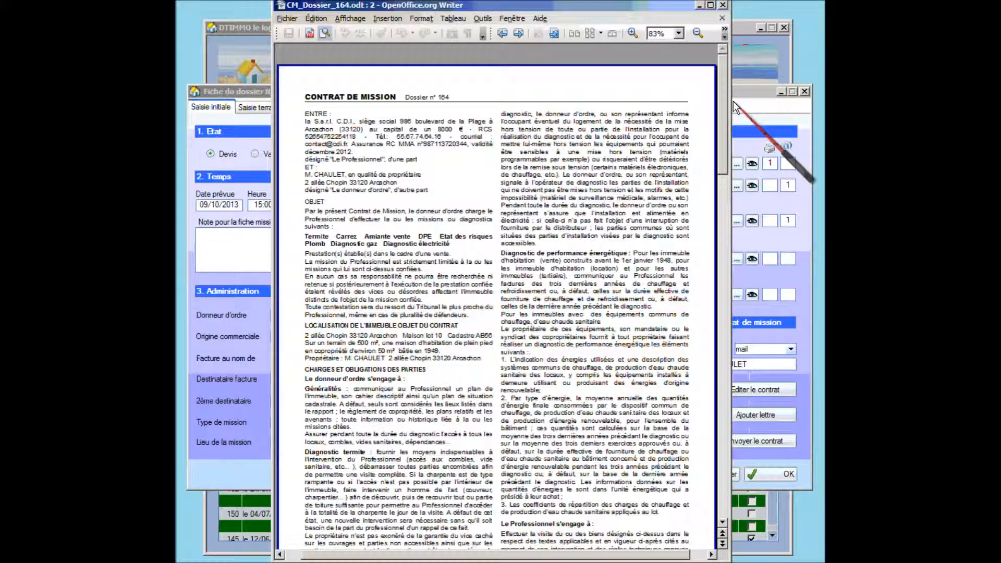